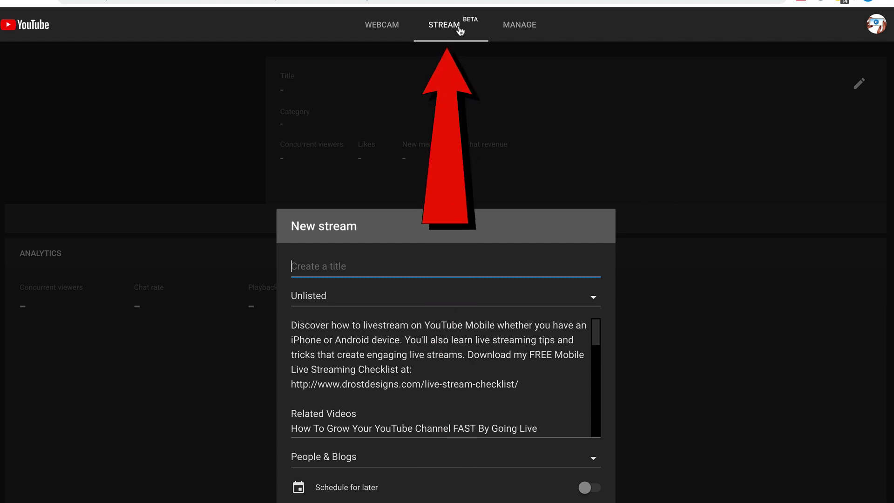
Start a webcam stream titled "How To Livestream On YouTube Mobile" with Unlisted visibility.
click(379, 31)
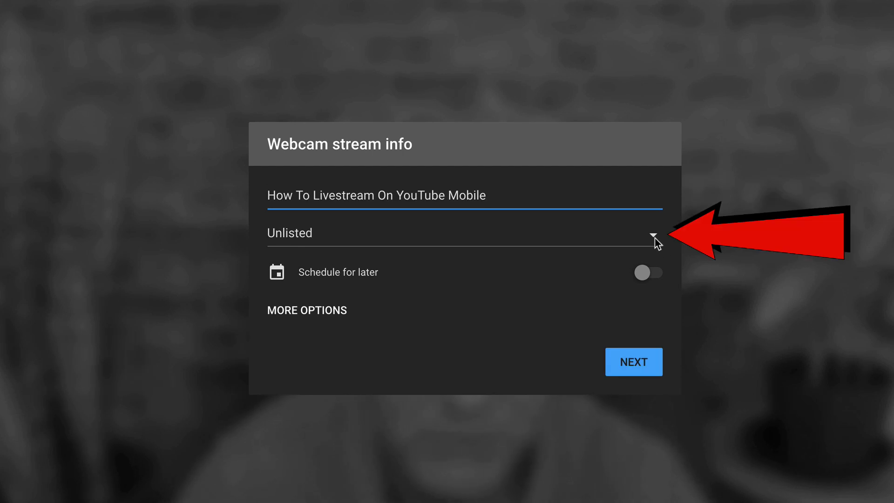
click(656, 244)
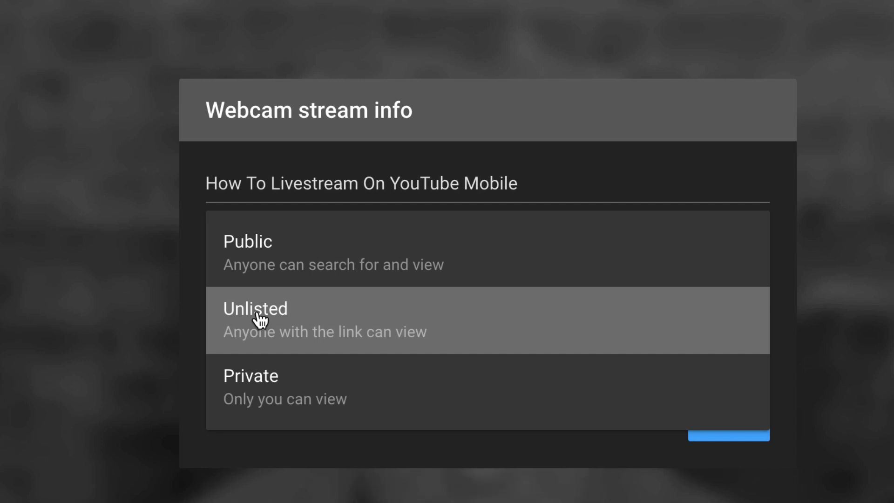
click(260, 320)
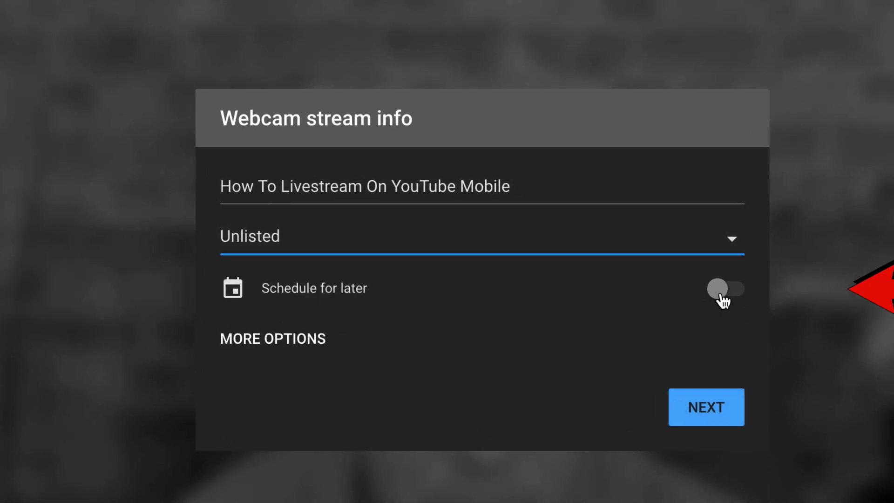
click(718, 289)
click(490, 315)
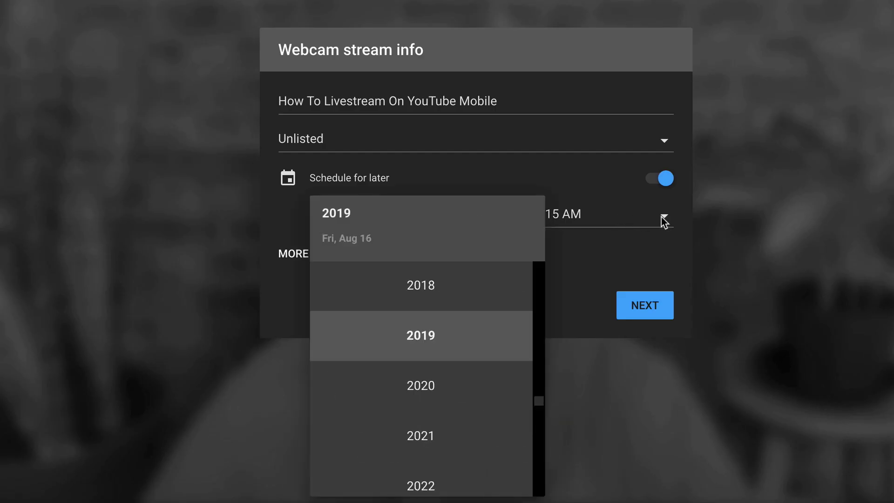
click(662, 217)
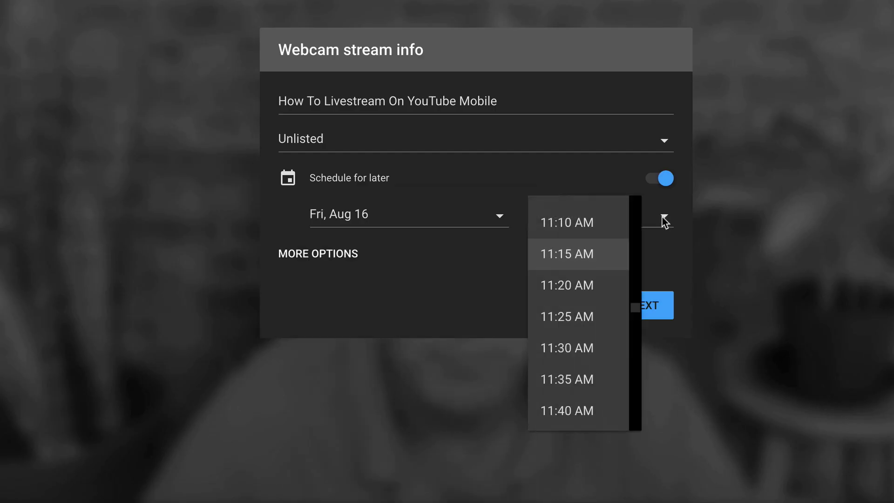
click(664, 178)
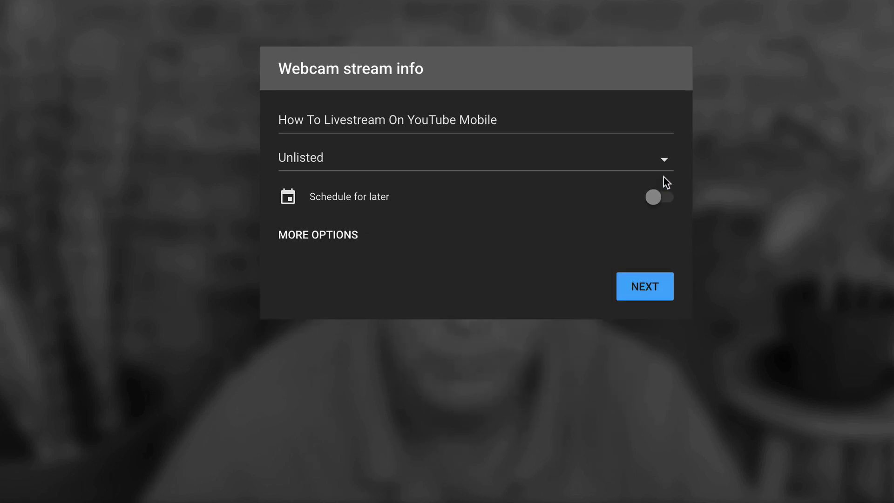
Expand the additional webcam stream options and set the category to Howto & Style, with scheduling turned off.
click(336, 242)
click(659, 57)
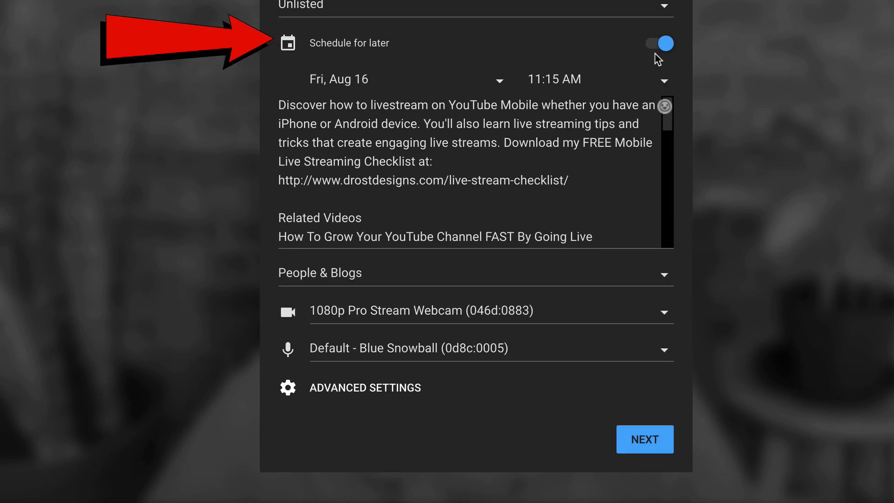
click(667, 41)
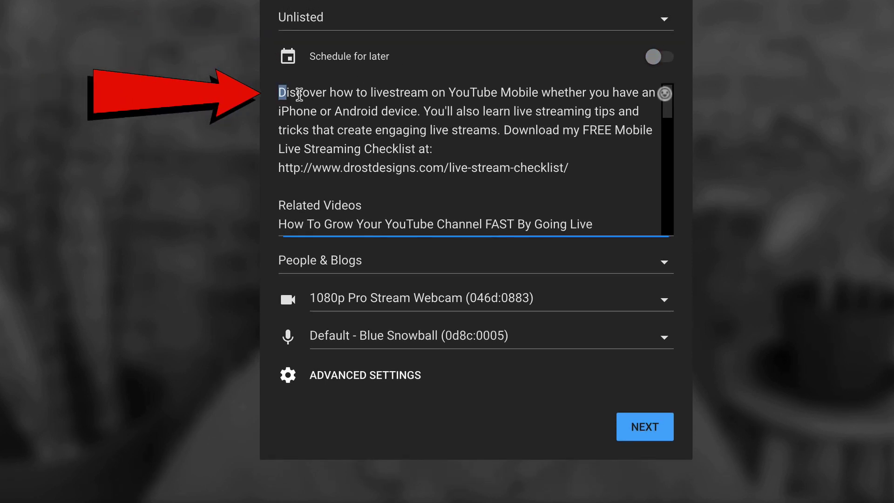
drag(300, 95, 368, 148)
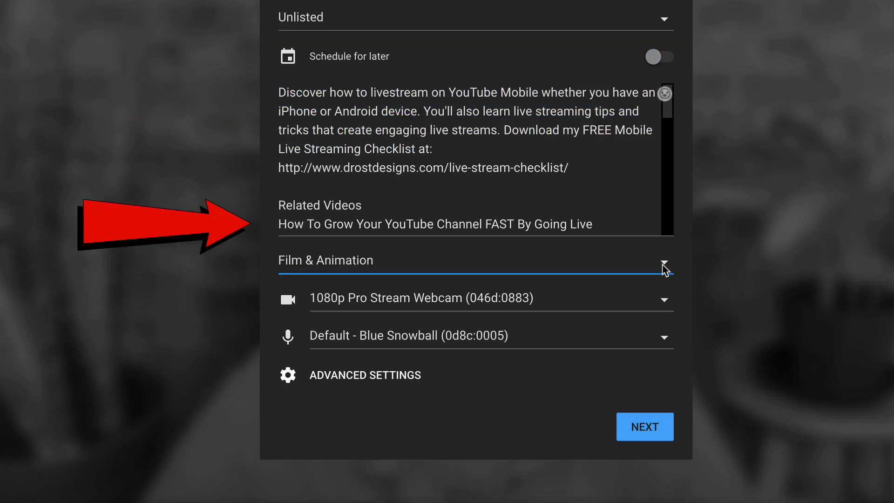
click(665, 269)
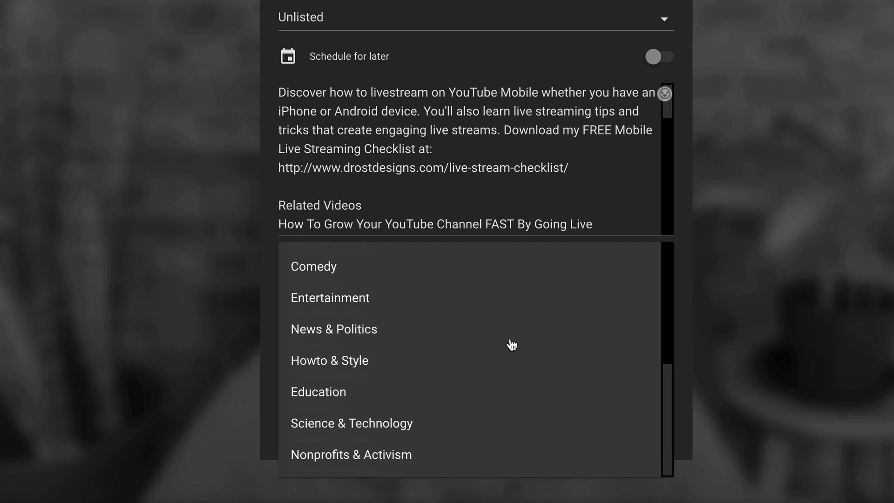
click(394, 361)
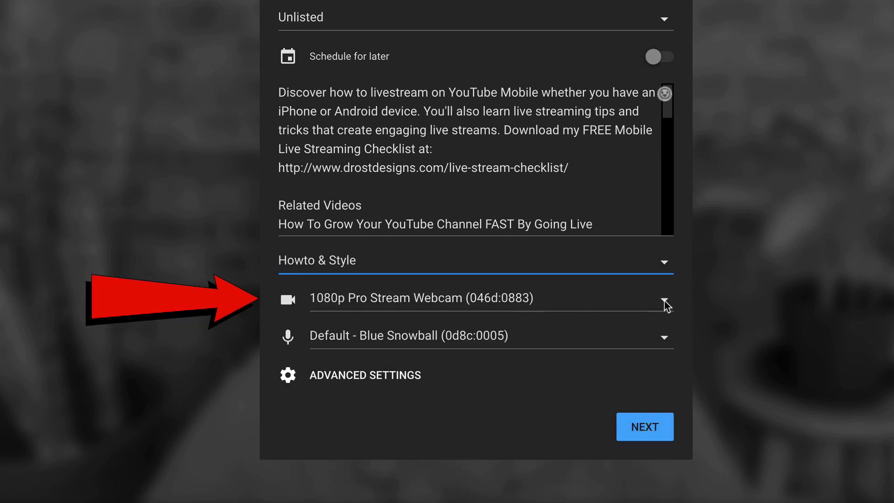
Select the 1080p Pro Stream Webcam (046d:0883) as camera and Blue Snowball (0d8c:0005) as microphone.
click(665, 302)
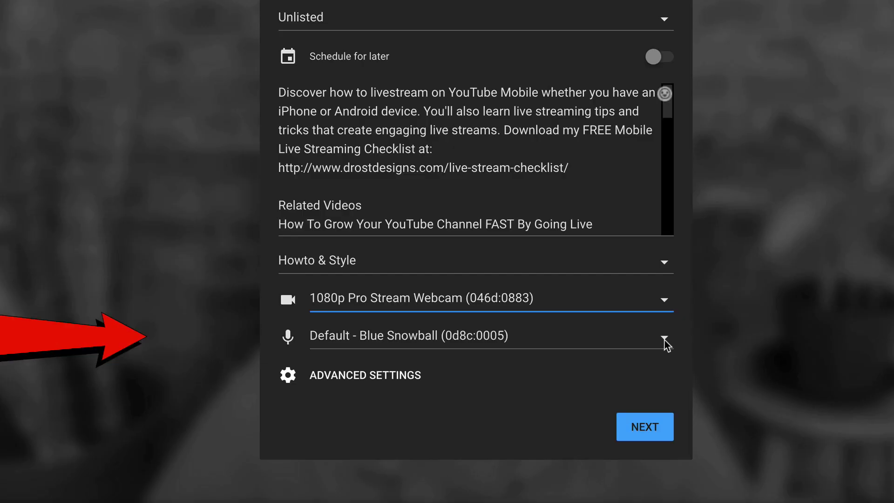
click(666, 343)
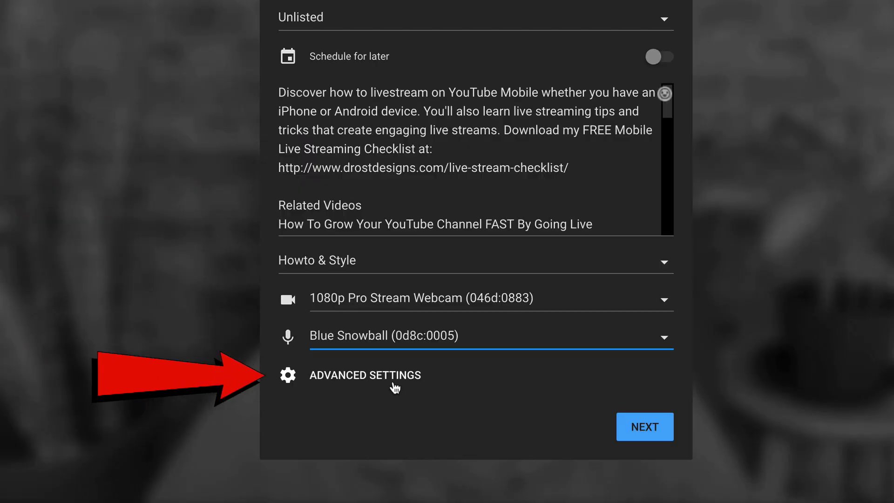
Review the chat, age restriction and paid promotion settings, and continue to the stream preview.
click(394, 387)
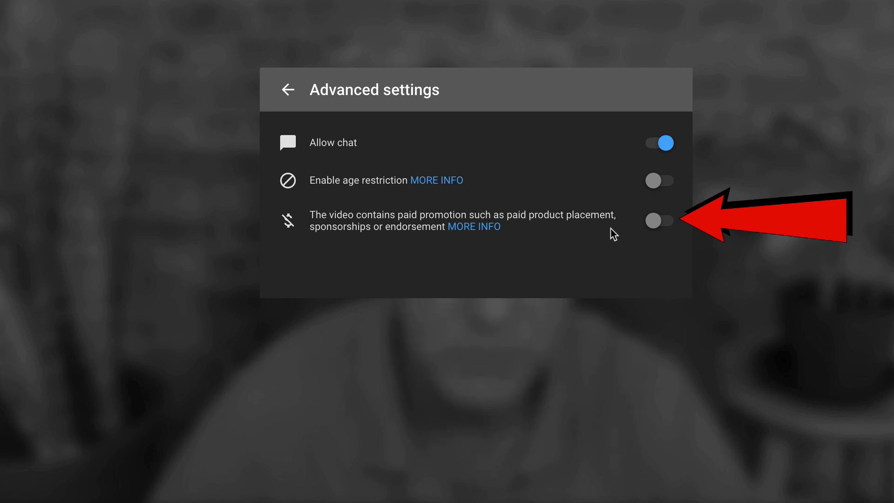
click(287, 89)
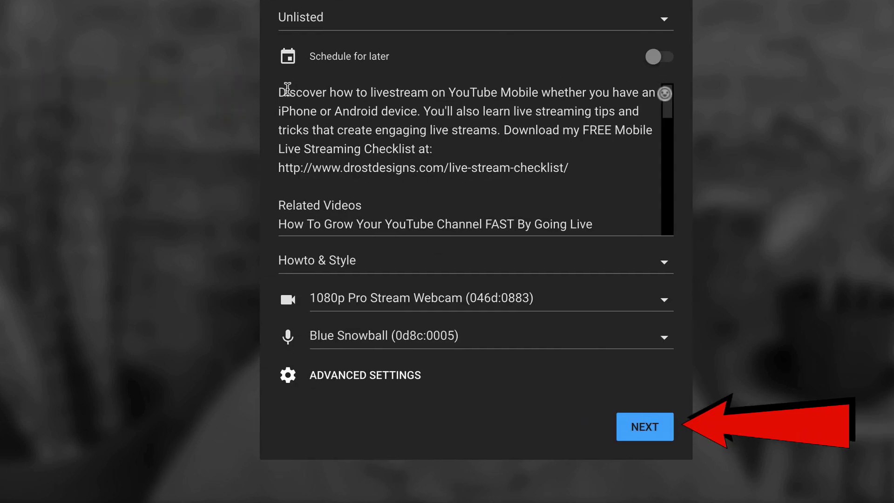
click(645, 436)
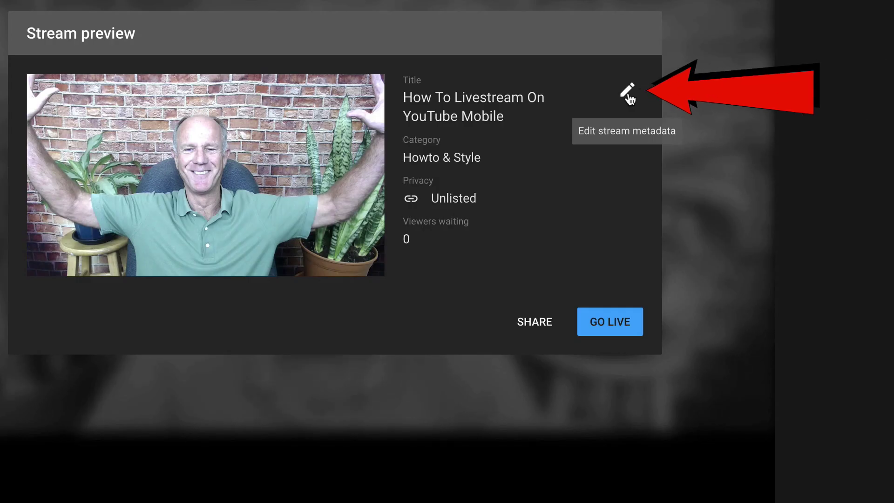
Review and save the stream's metadata from the preview, and go live.
click(629, 98)
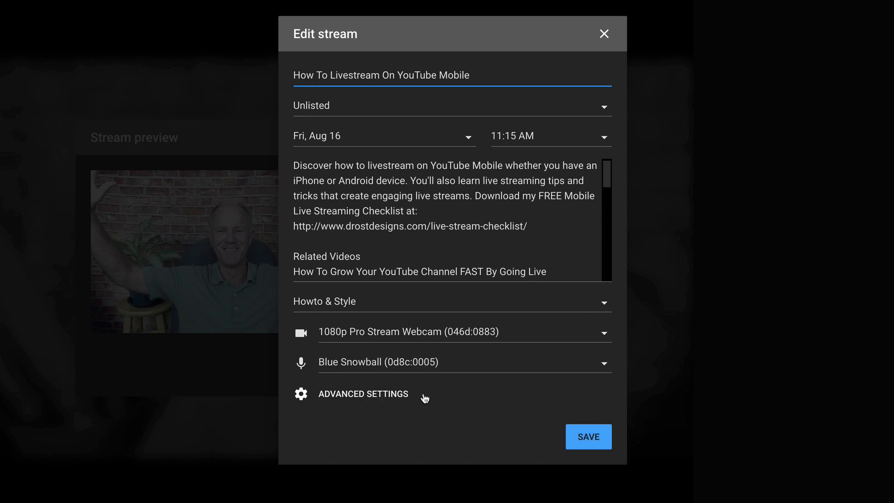
click(589, 438)
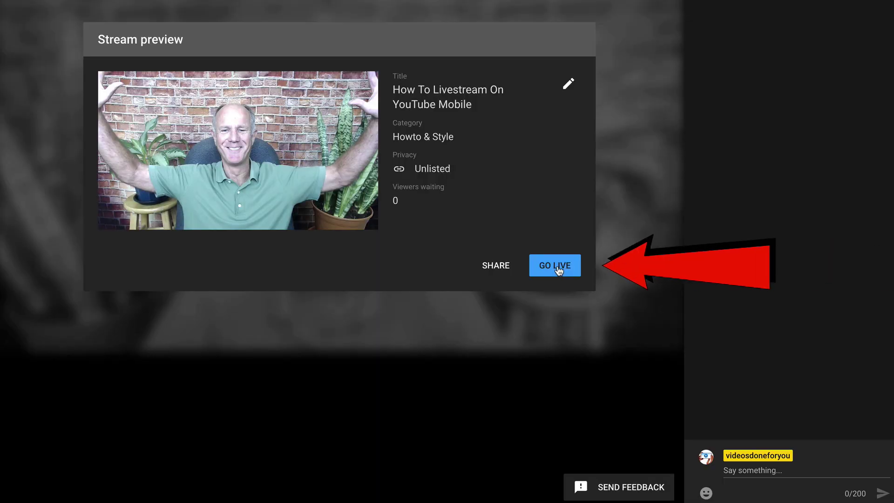
click(558, 268)
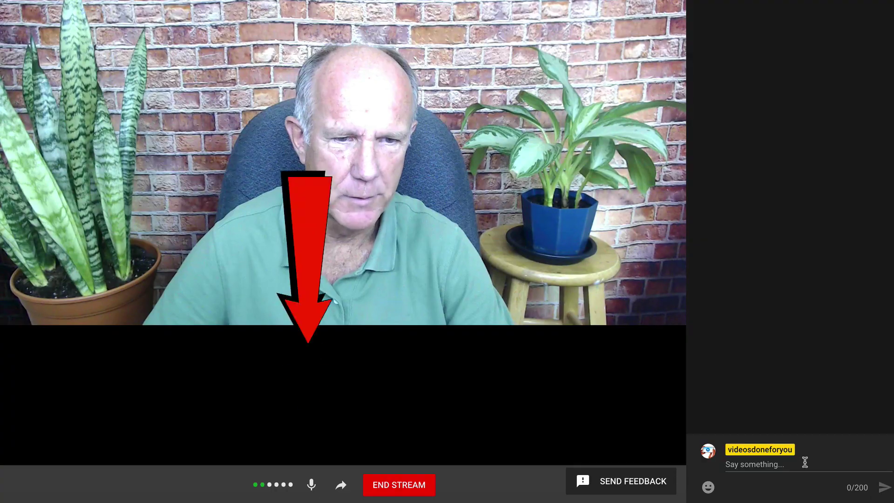
Post "how are you?" in the live chat and pop the chat out into a separate window.
click(808, 464)
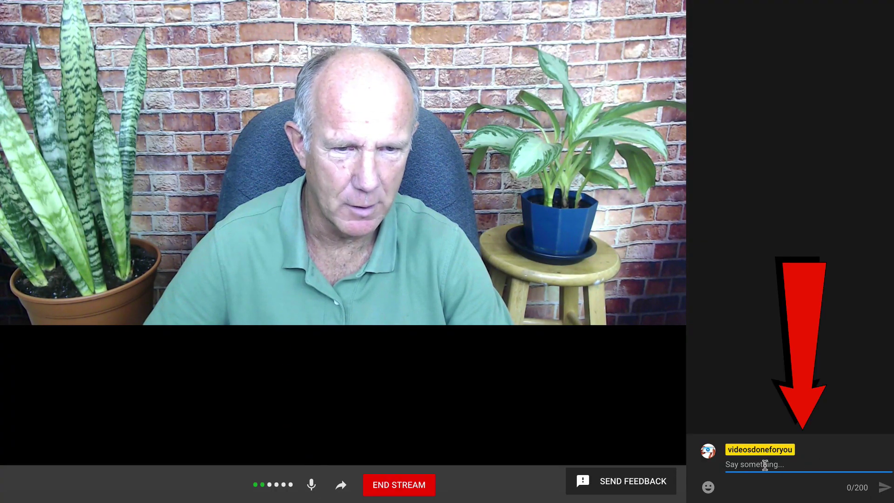
text(how are you?)
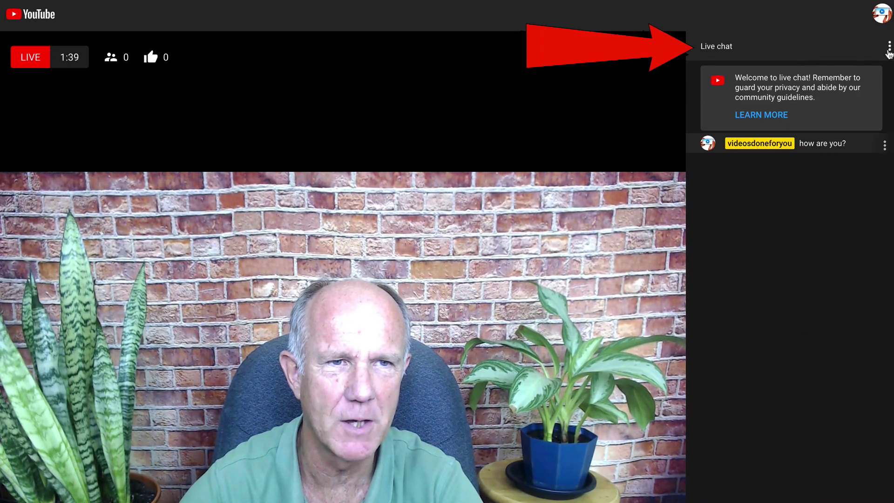
click(889, 50)
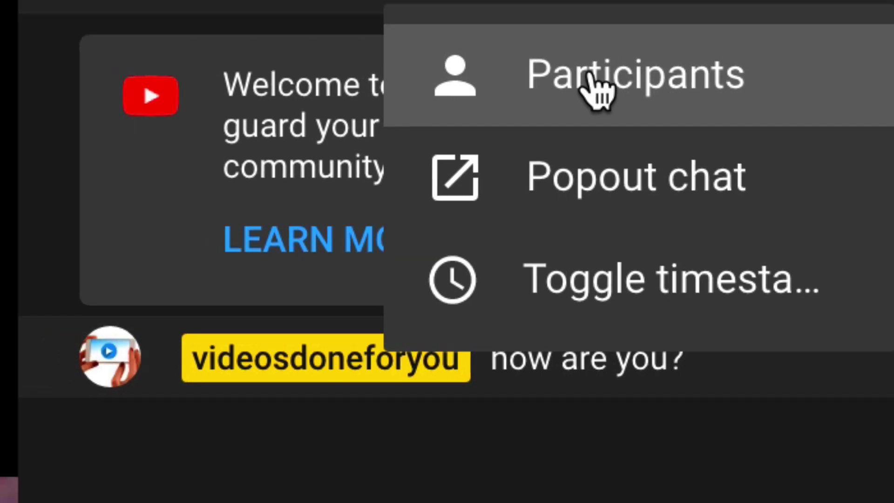
click(622, 54)
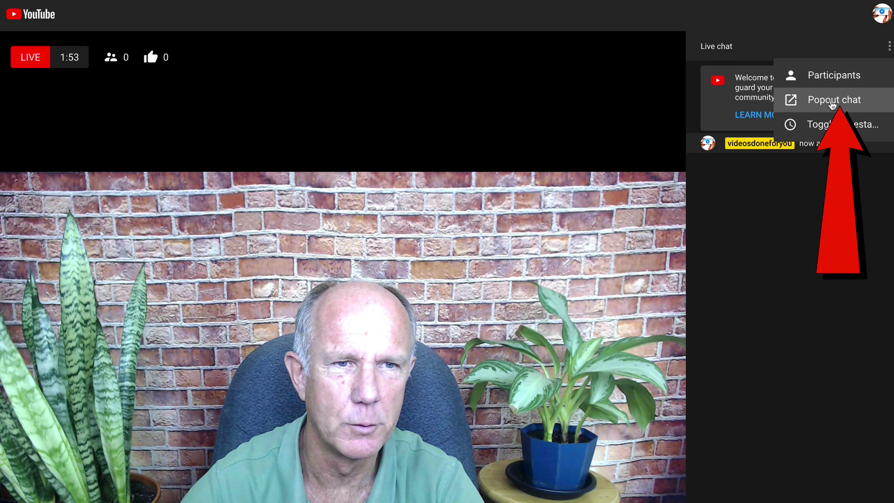
click(832, 101)
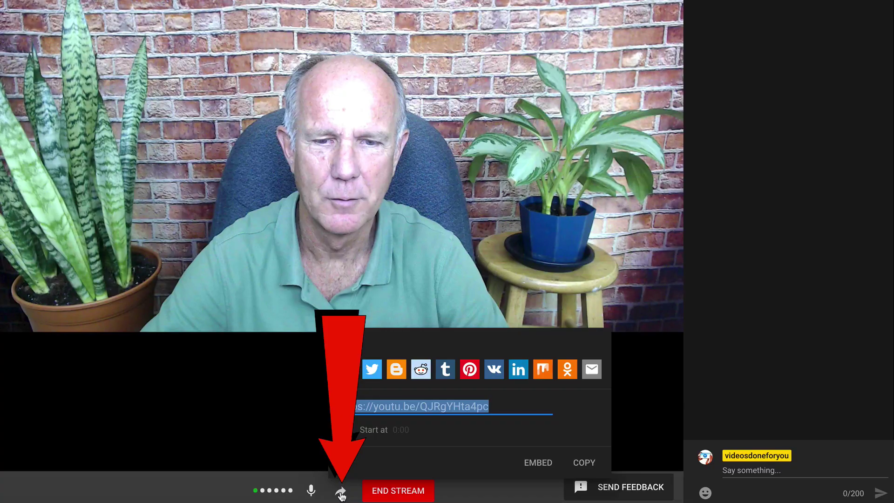
View the live stream's sharing options and end the stream.
click(339, 487)
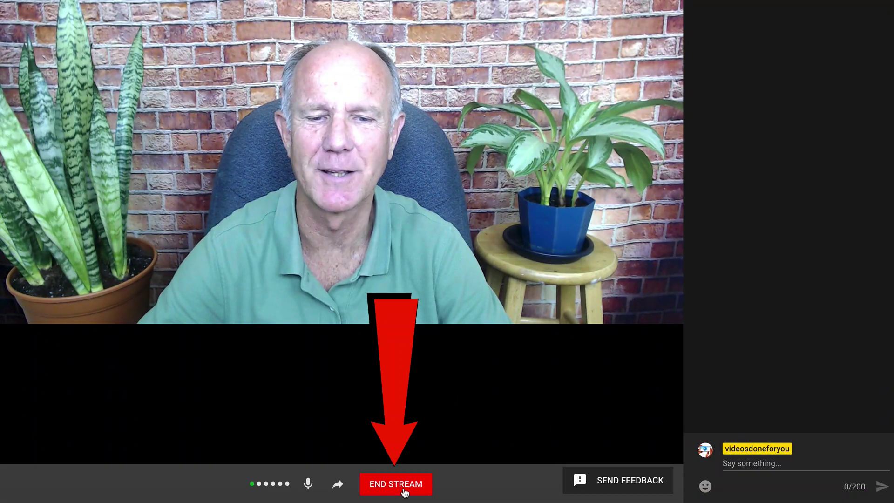
click(404, 493)
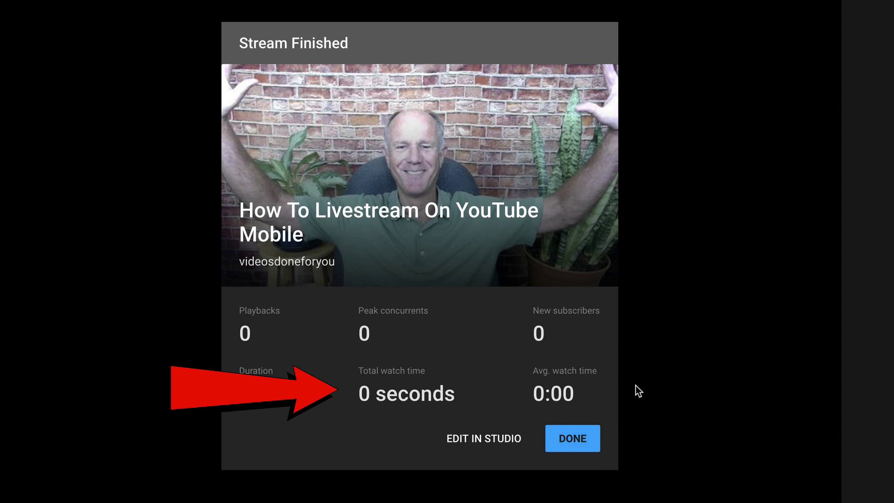
Open the finished stream for editing in Studio in a new tab and replace its thumbnail with the "GO LIVE ON YOUTUBE MOBILE" image.
right_click(467, 439)
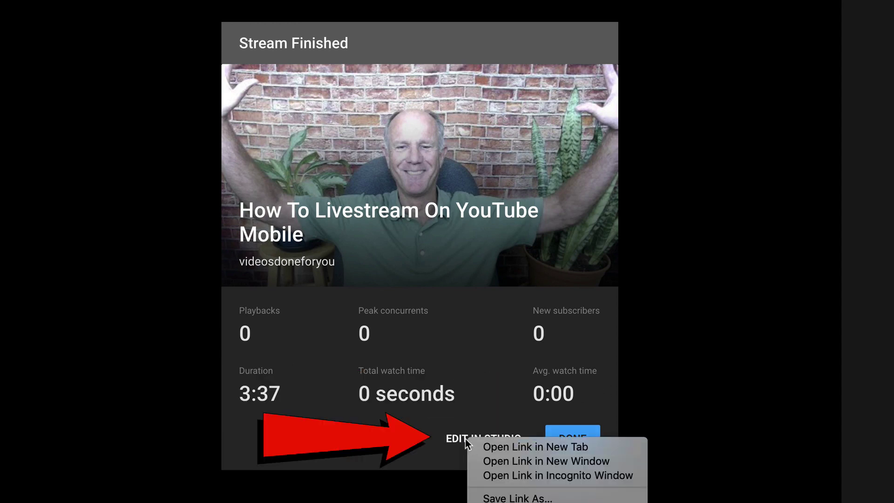
click(536, 447)
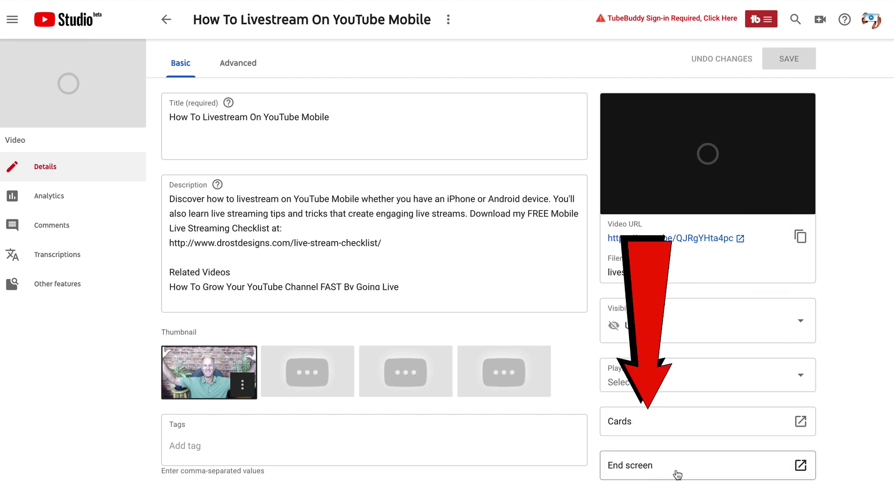
click(242, 390)
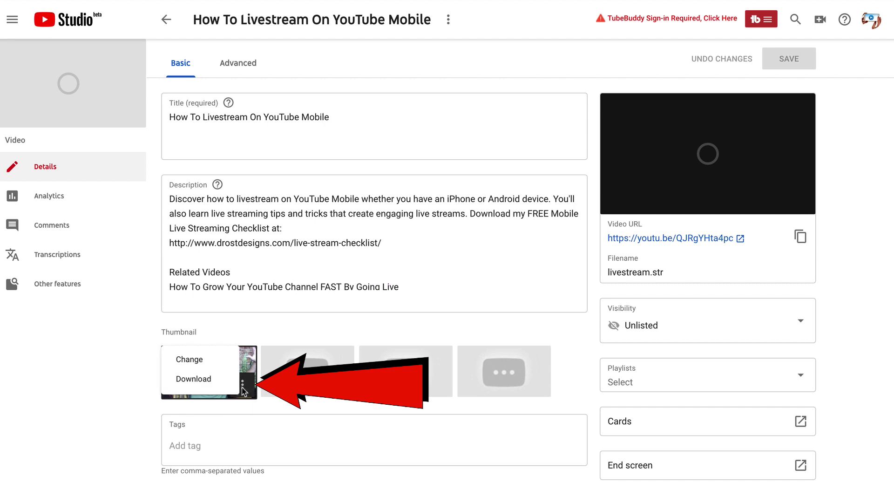
click(187, 359)
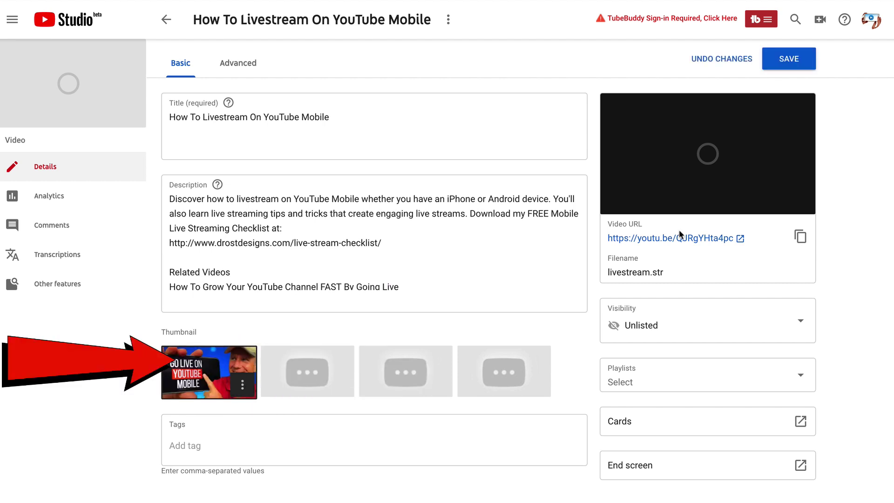
Review the video's advanced comment settings and set its visibility to Public.
click(232, 65)
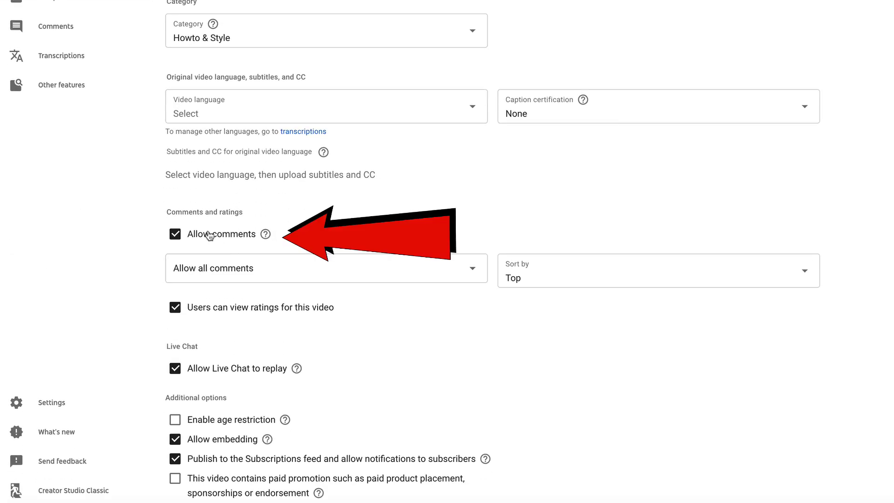
mouse_move(266, 242)
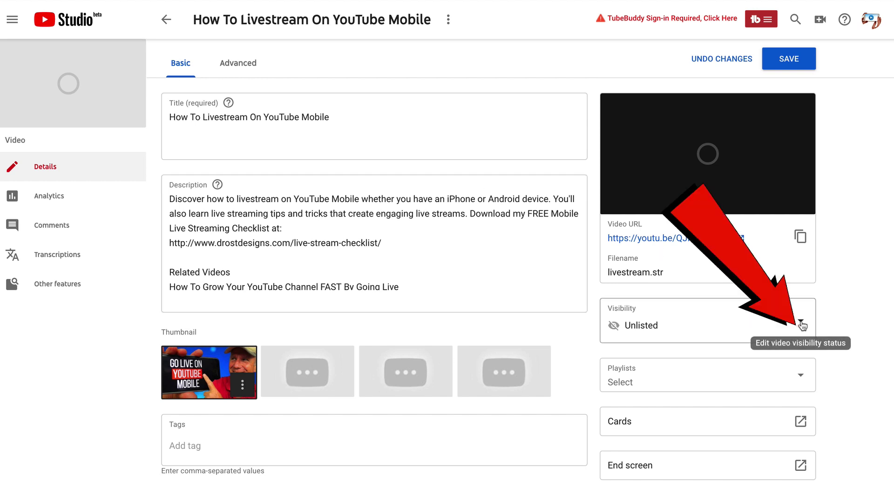
click(801, 323)
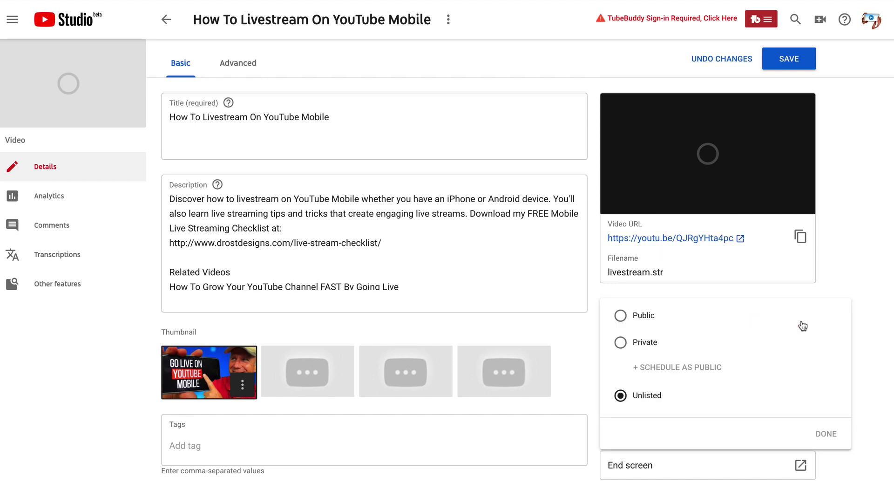
click(621, 316)
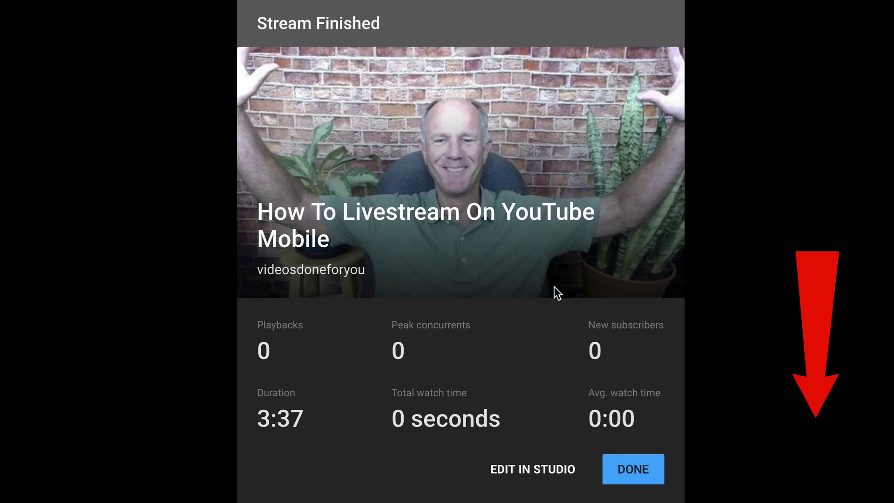